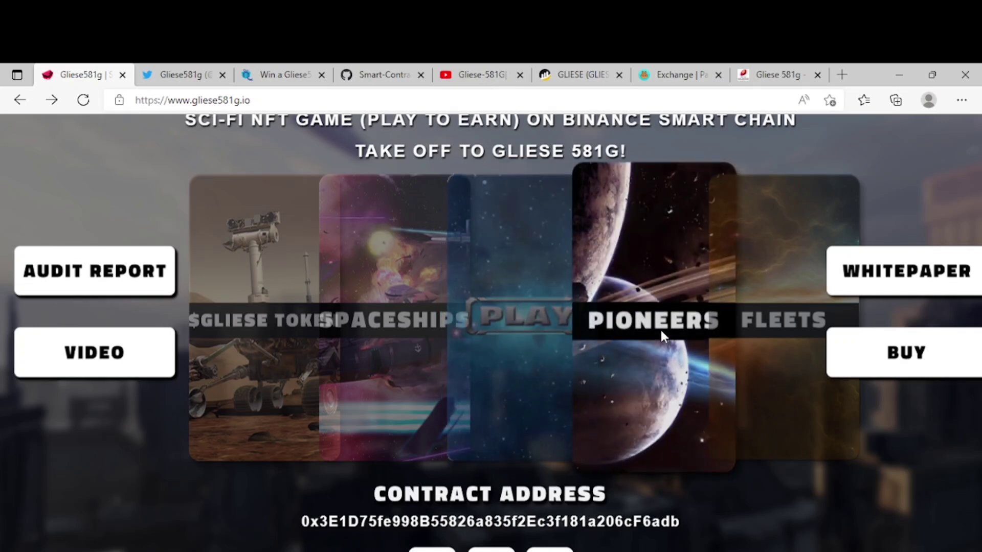
- Open the GitHub Smart-Contract-Audits tab to view the Tech Audit PDF
click(886, 285)
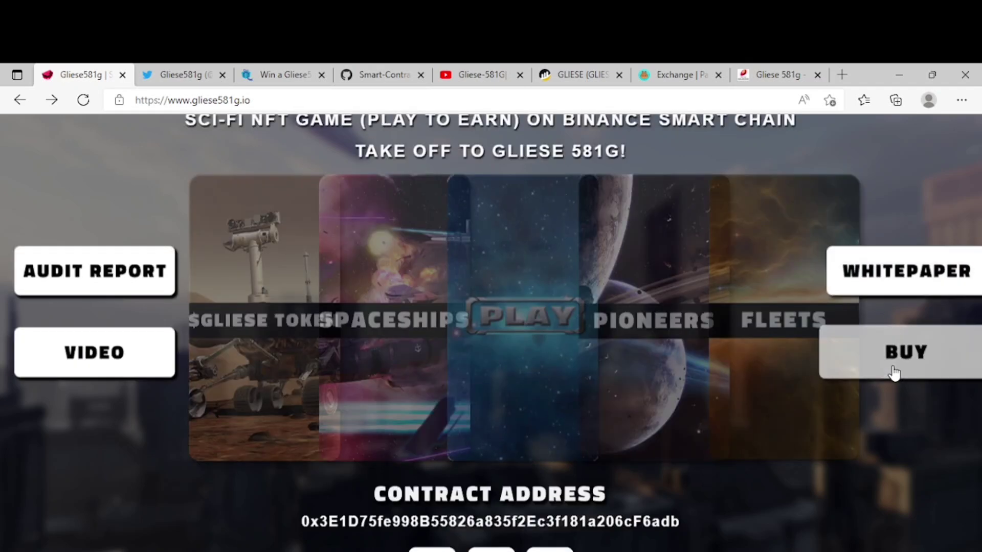
click(894, 372)
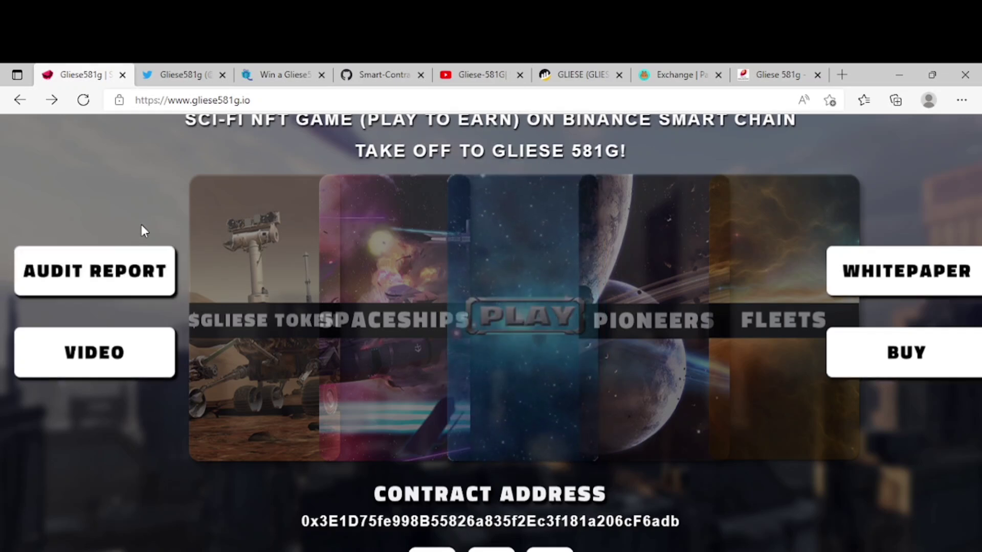
- Leave the GitHub audit report and switch back to the gliese581g.io homepage tab
click(384, 75)
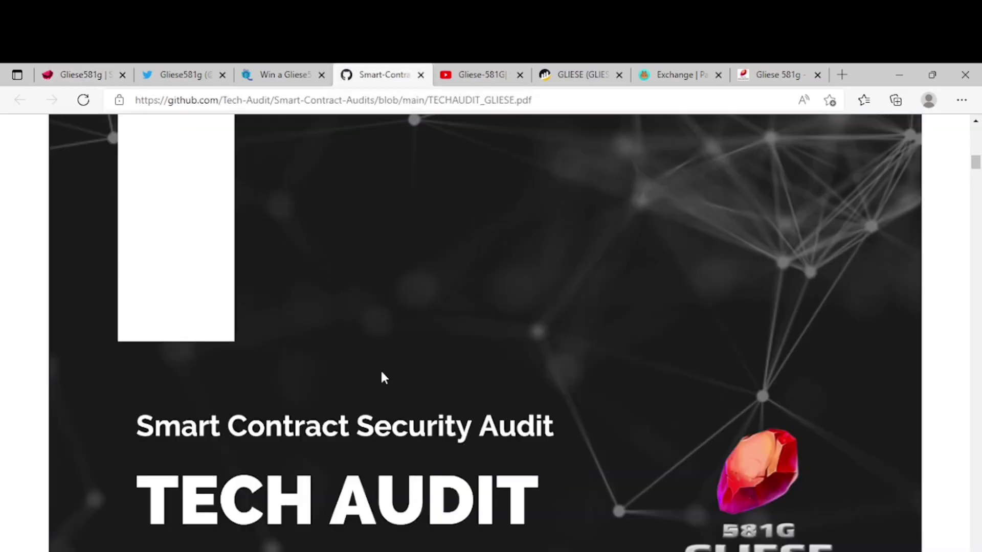
click(80, 75)
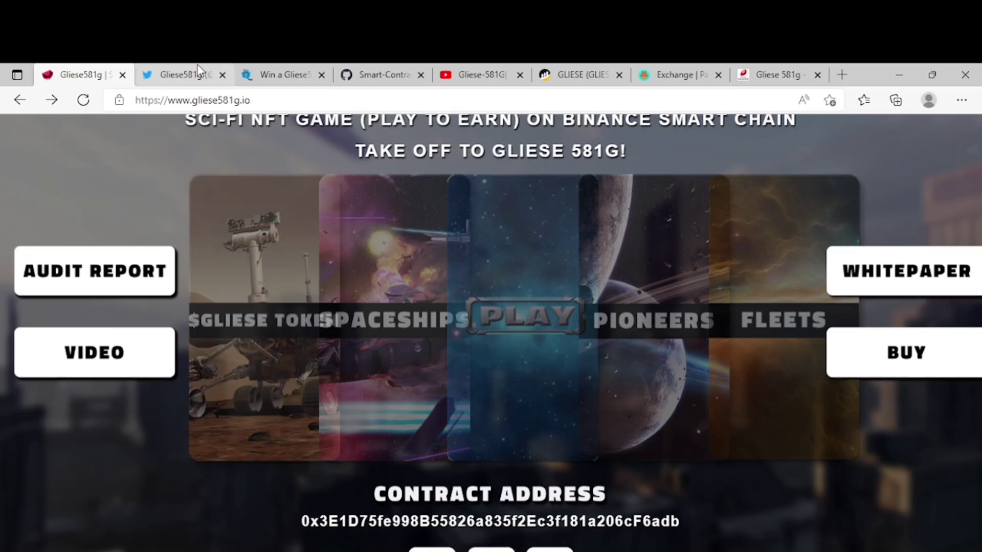
- Browse the Gliese581g Twitter profile, then switch to the 'Win a Gliese' SweepWidget giveaway tab
click(196, 69)
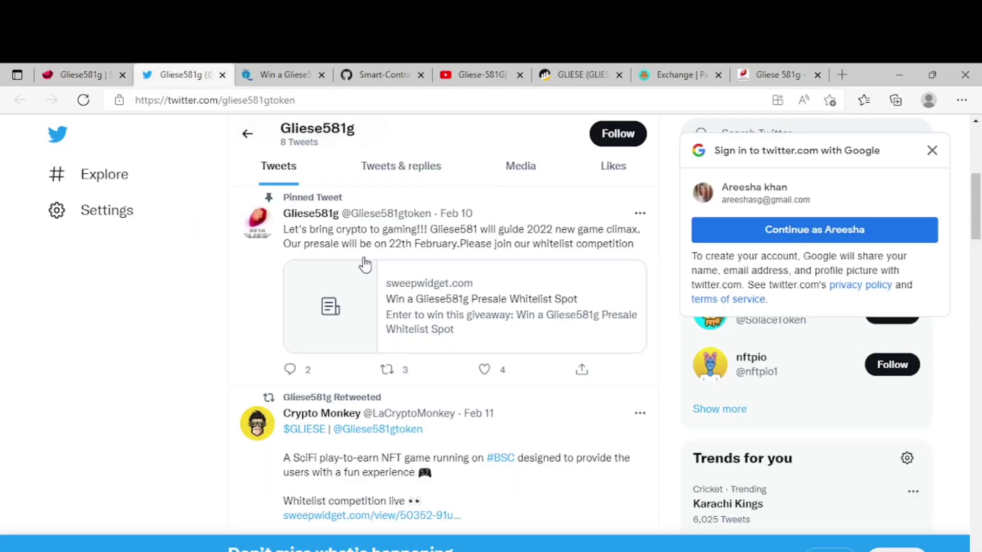
mouse_move(977, 212)
mouse_down()
mouse_move(977, 165)
mouse_move(977, 211)
mouse_up()
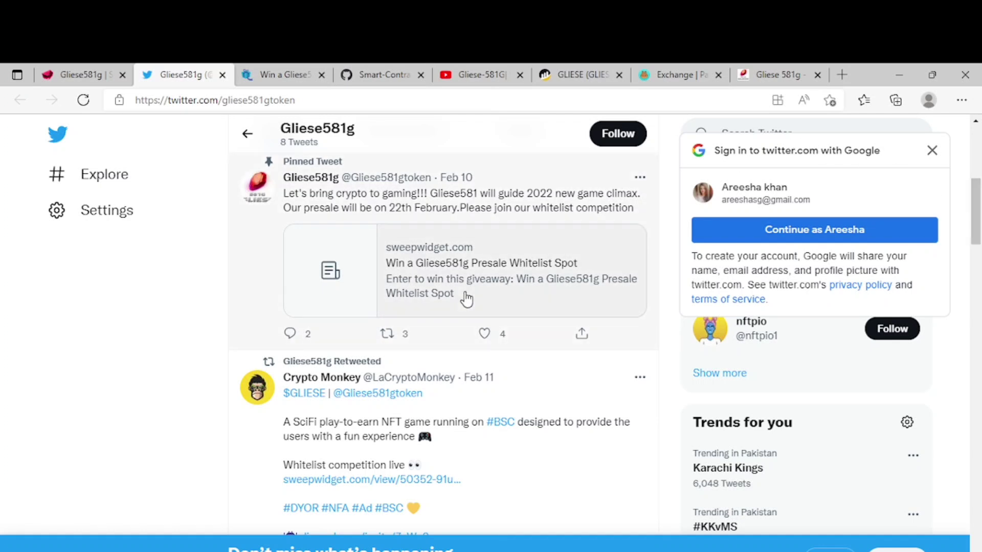
click(279, 74)
drag(976, 193, 978, 303)
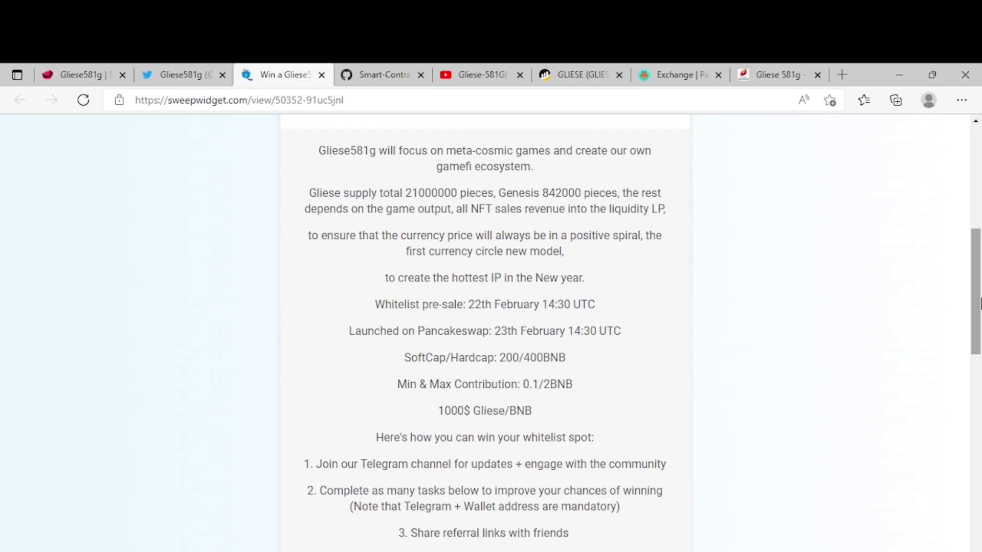
drag(978, 303, 979, 364)
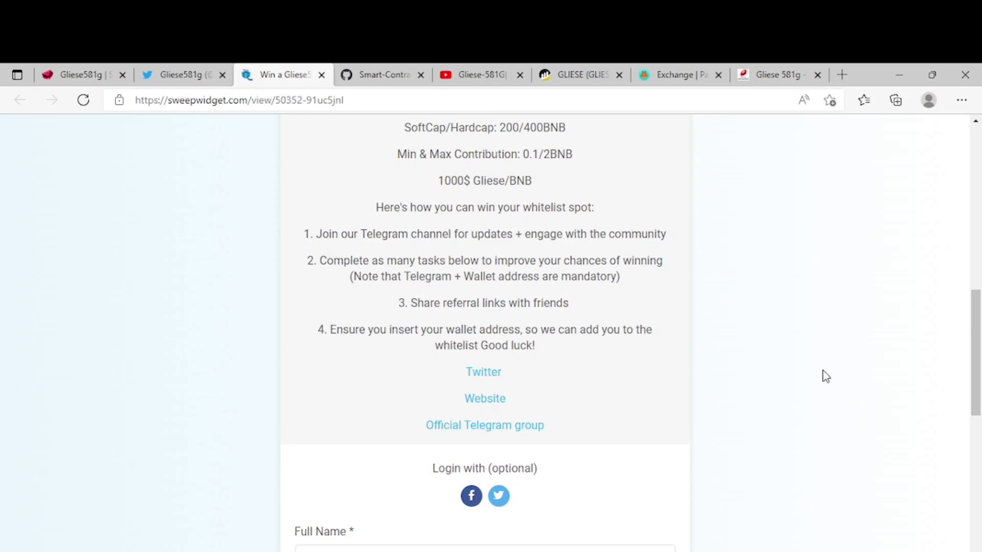
drag(977, 315, 977, 407)
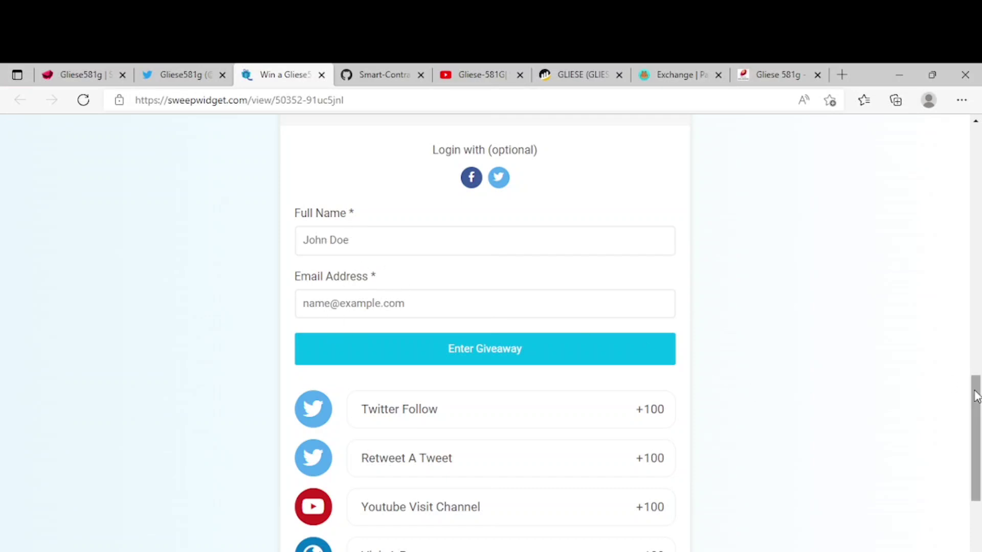
drag(976, 396, 977, 452)
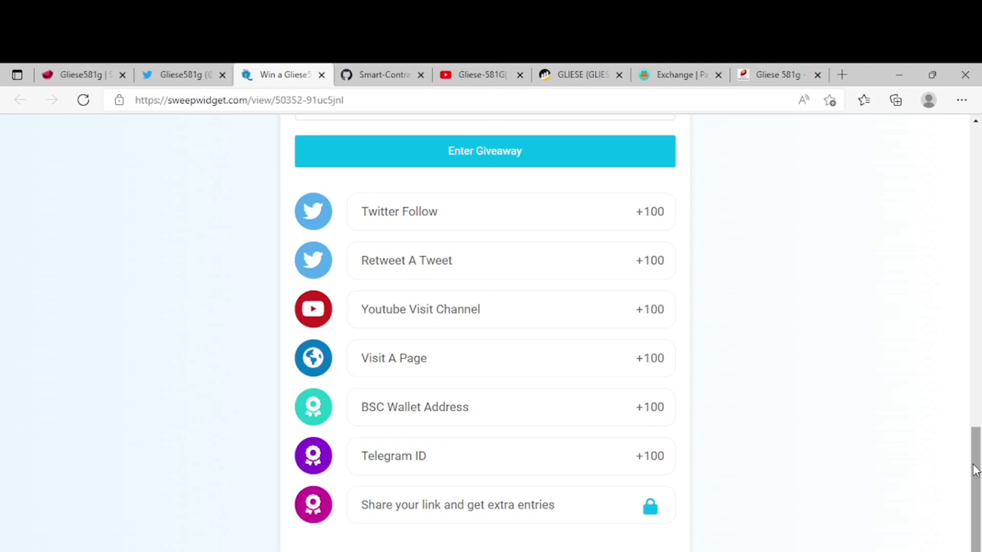
drag(971, 472, 978, 502)
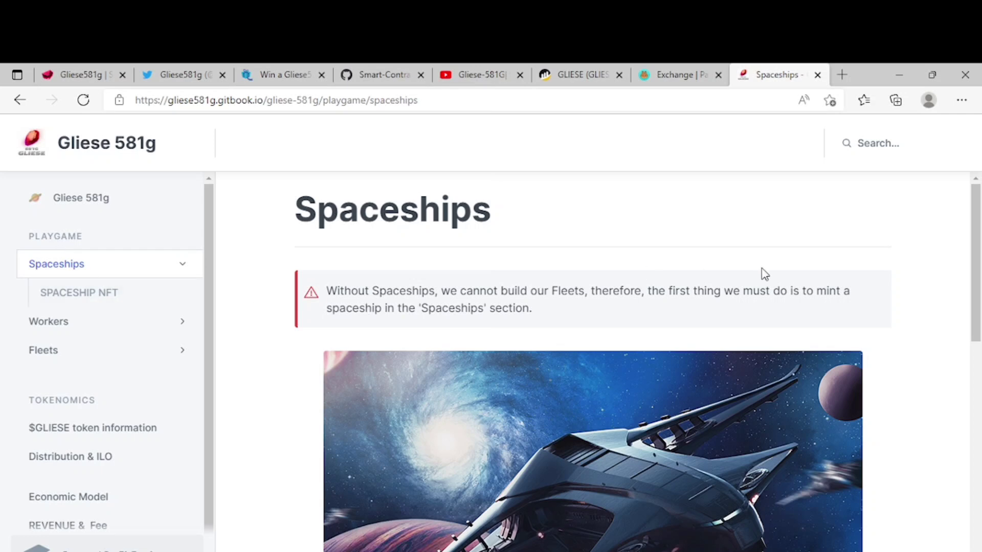
drag(978, 247, 977, 399)
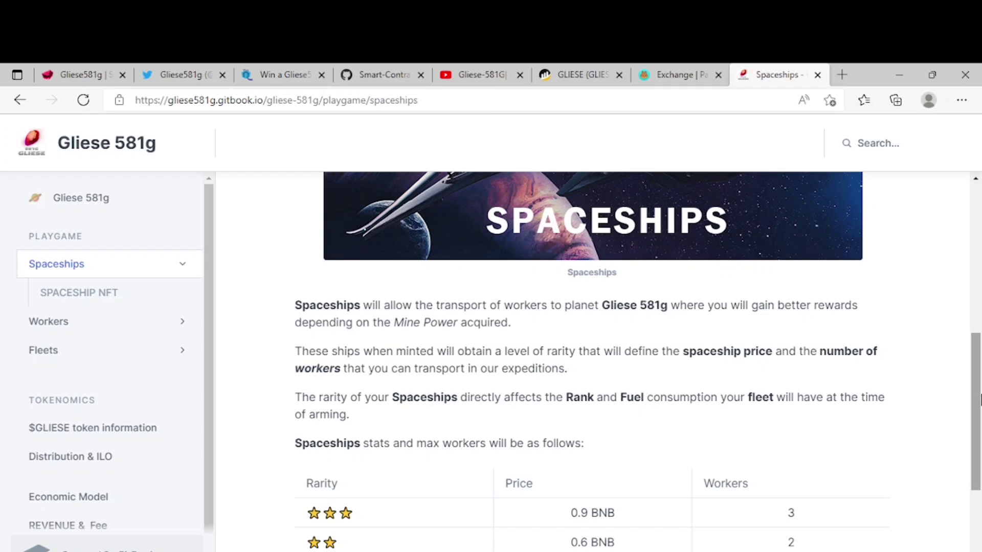
drag(978, 399, 978, 453)
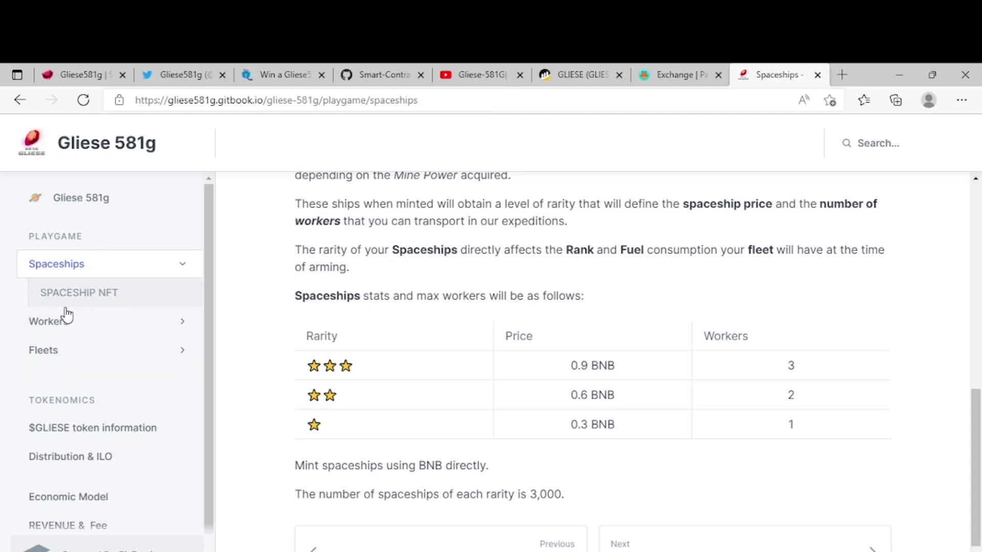
- Open the Workers page from the whitepaper's left sidebar after the Spaceships rarity table
click(71, 329)
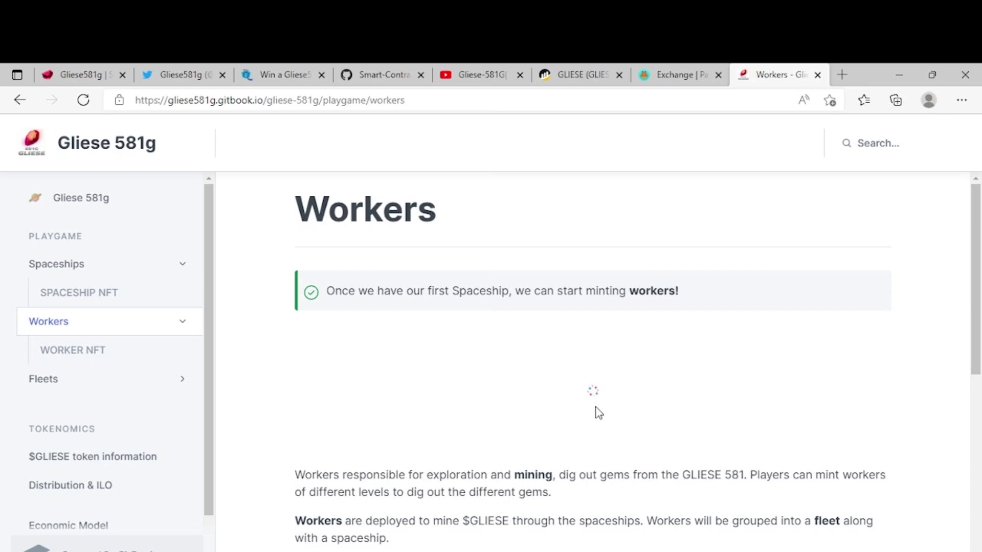
scroll(599, 413, down, 3)
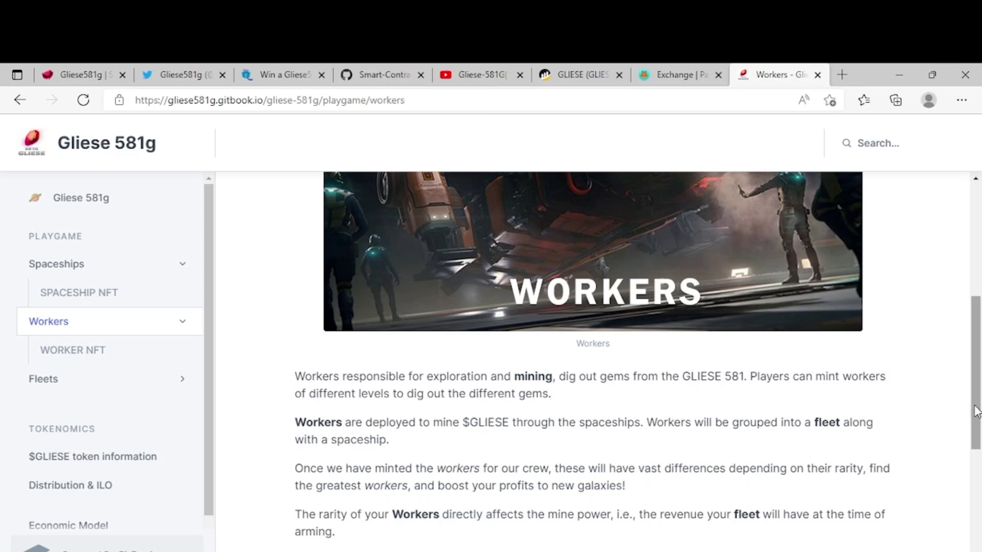
drag(978, 411, 977, 502)
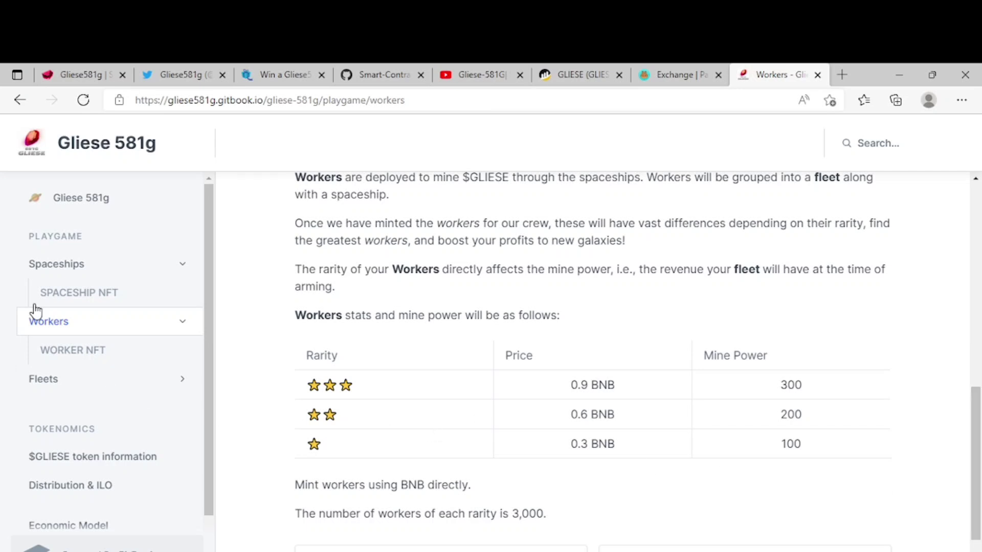
- Open the Fleets page from the sidebar after the Workers stats table
click(43, 379)
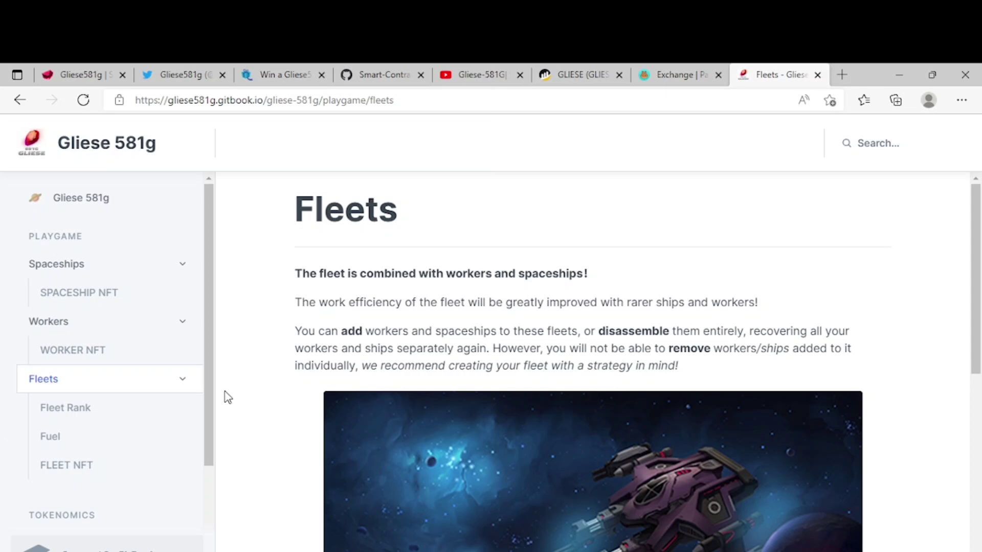
drag(209, 400, 213, 520)
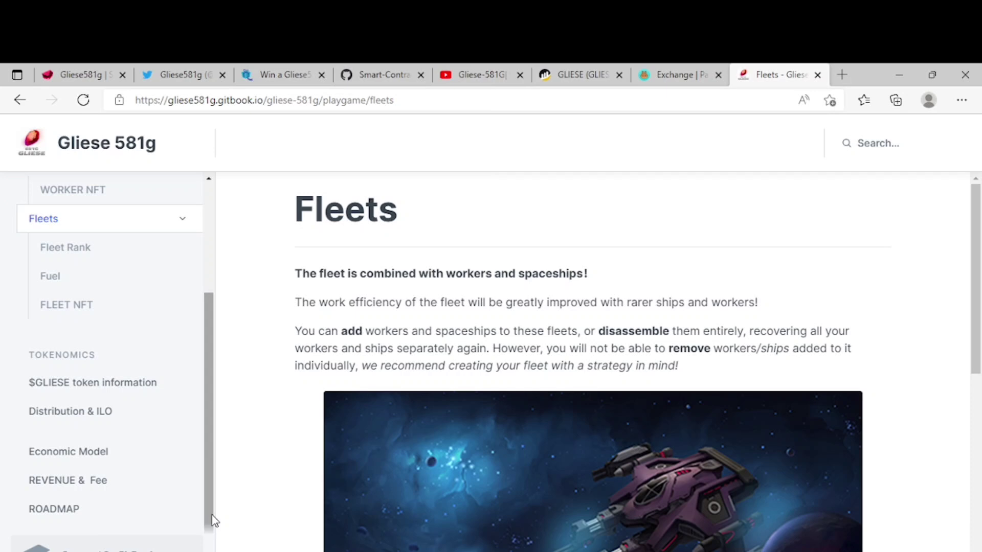
- Open the ROADMAP page of the whitepaper to read the Q1–Q3 milestones
click(52, 510)
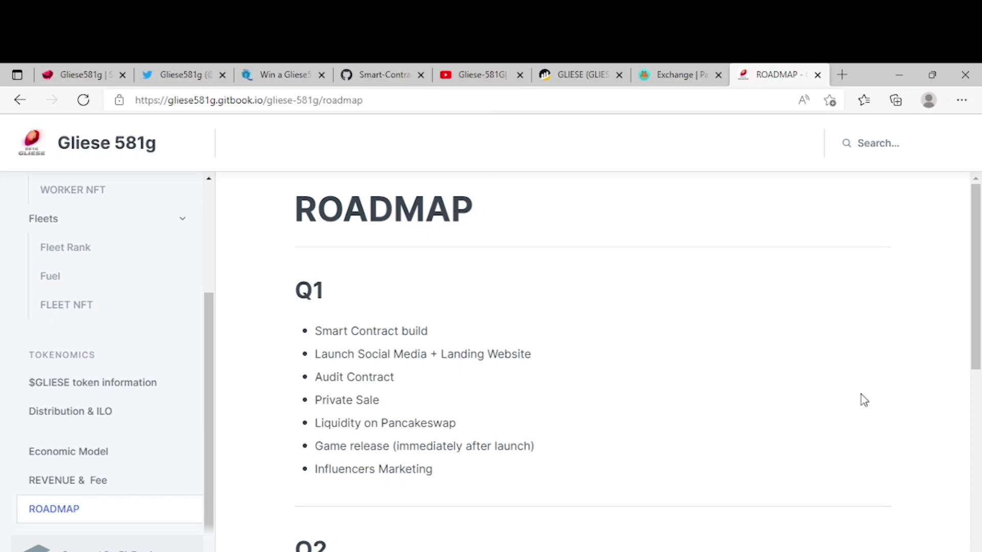
drag(977, 257, 980, 405)
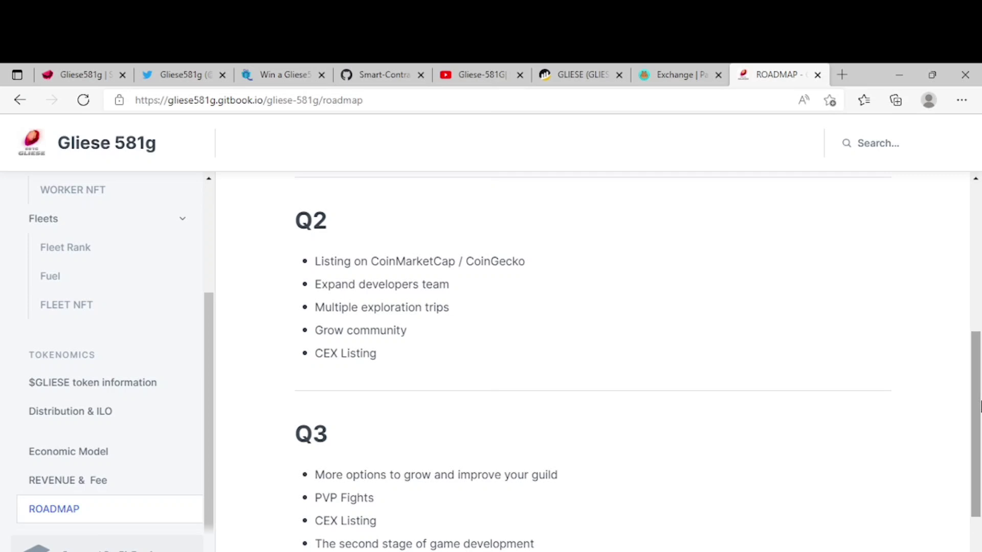
drag(981, 407, 980, 407)
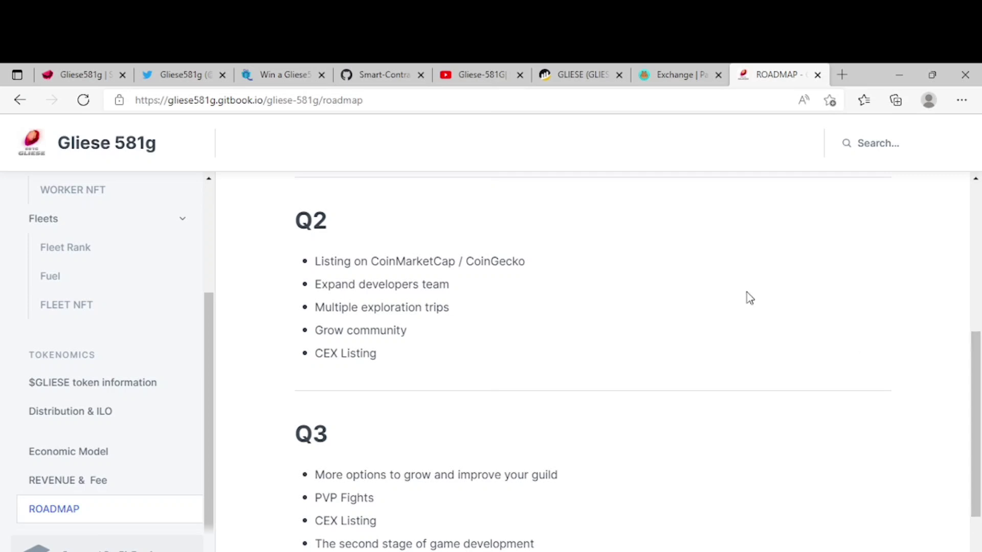
- Return to the homepage tab and launch game.gliese581g.io from the PLAY carousel card
click(73, 74)
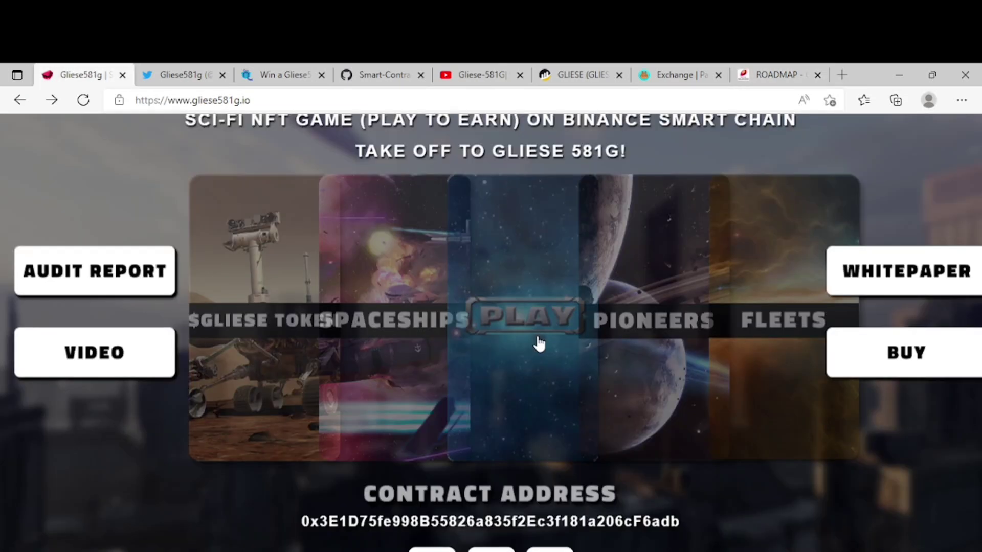
click(521, 334)
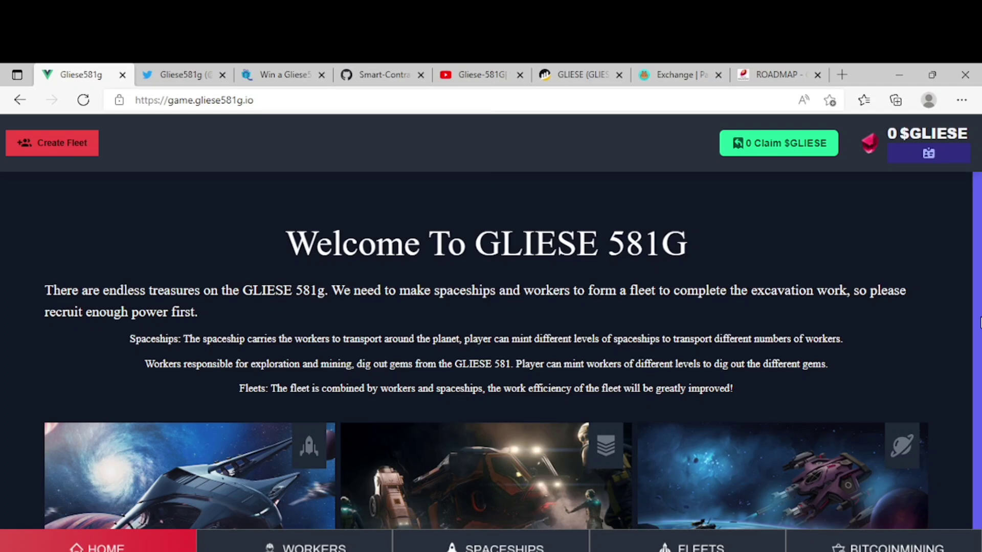
drag(977, 322, 978, 468)
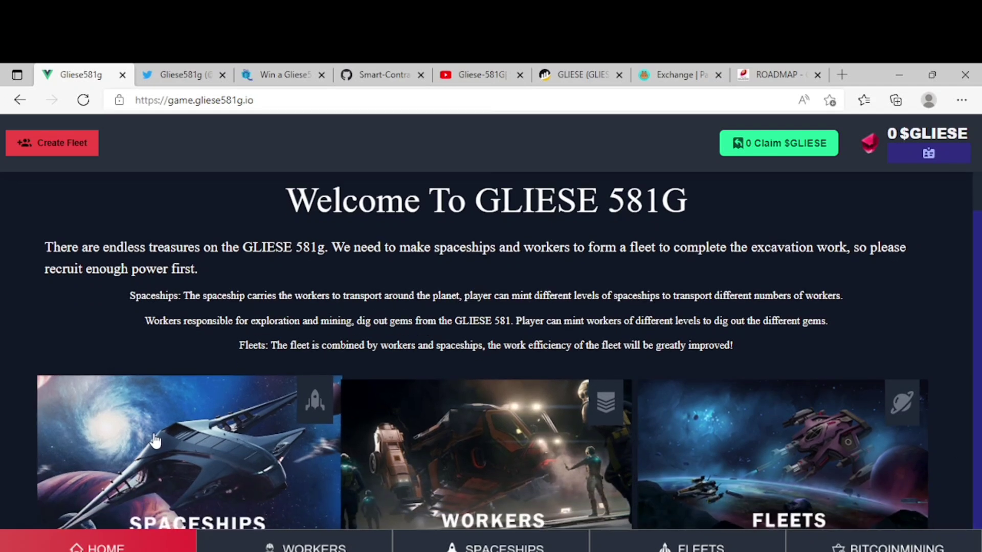
key(alt+Left)
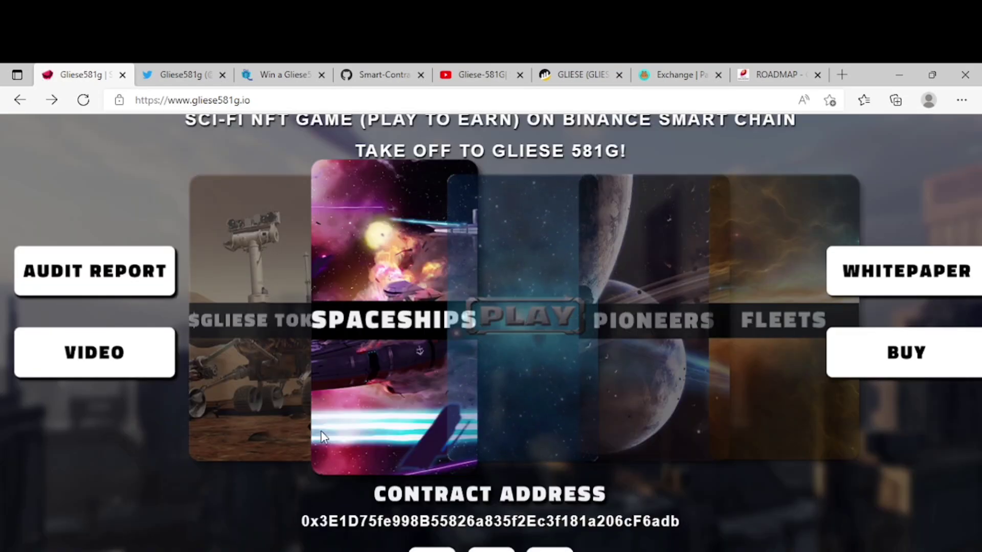